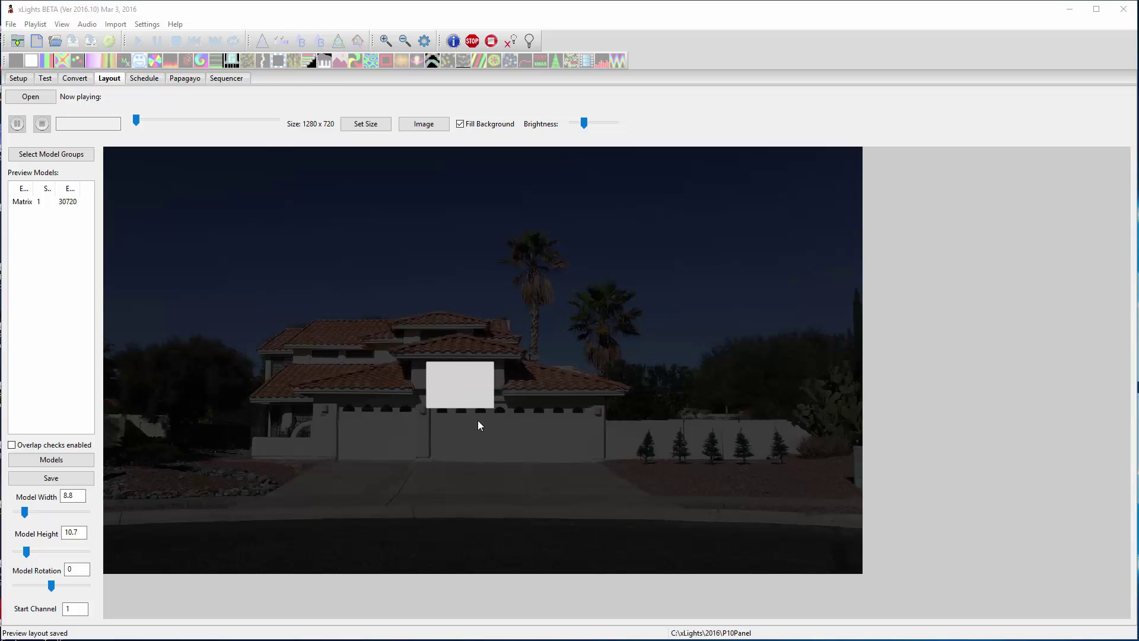
Inspect the Matrix model's settings, then close them and the model list unchanged.
click(51, 460)
click(74, 85)
click(175, 112)
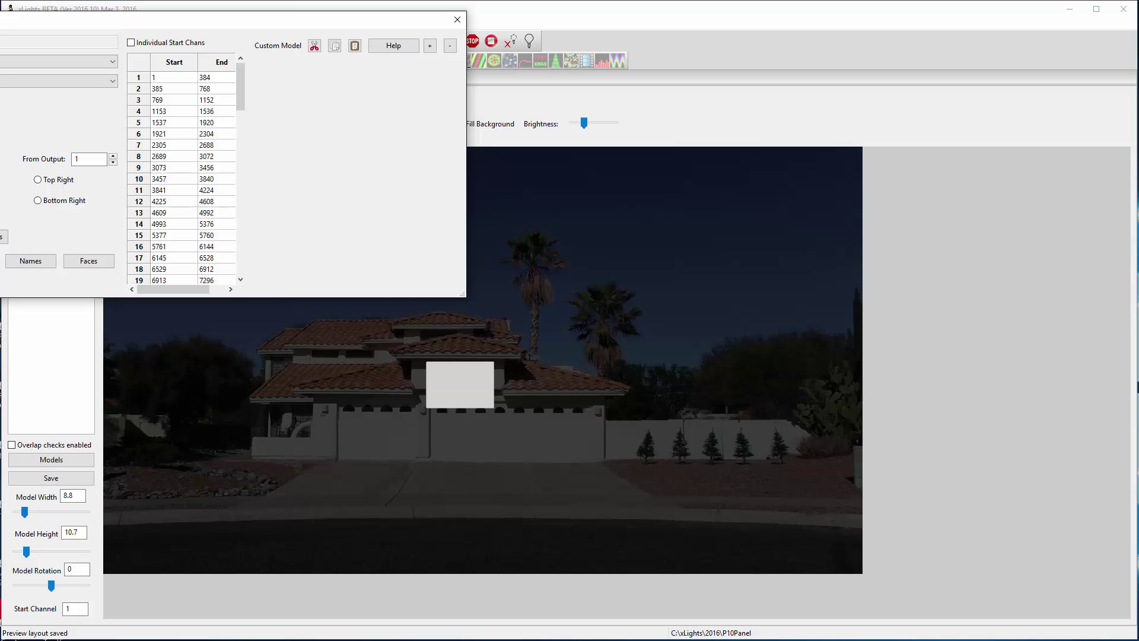
key(Escape)
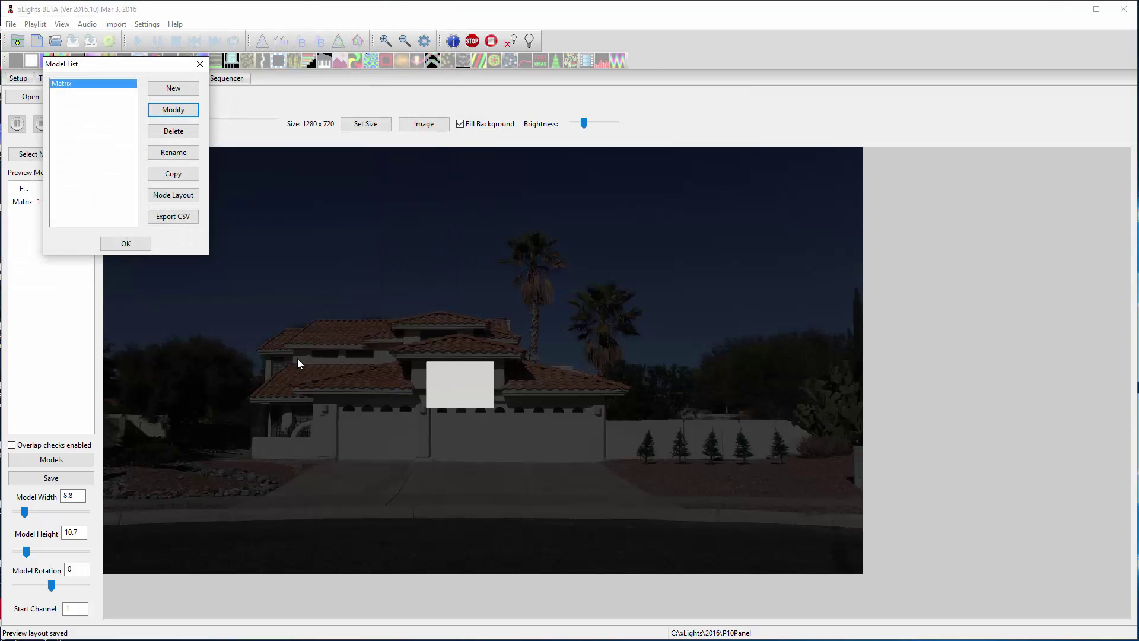
click(139, 248)
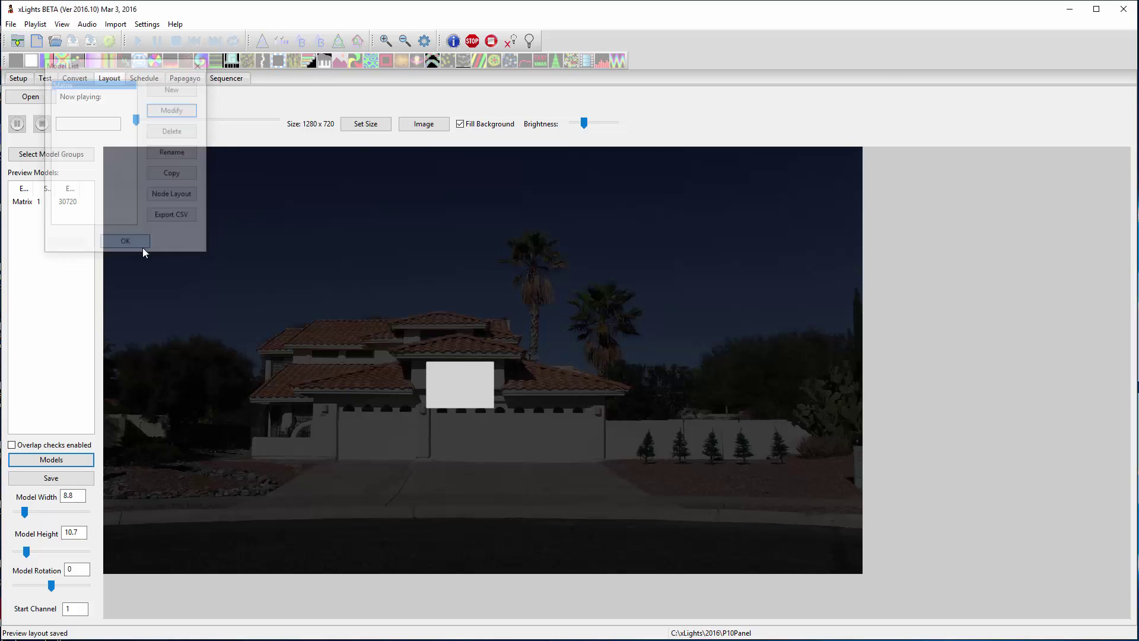
Create a 20 fps musical sequence using 2016\P10Panel\Frozen\FrozenEdited.mp4 as media.
click(36, 41)
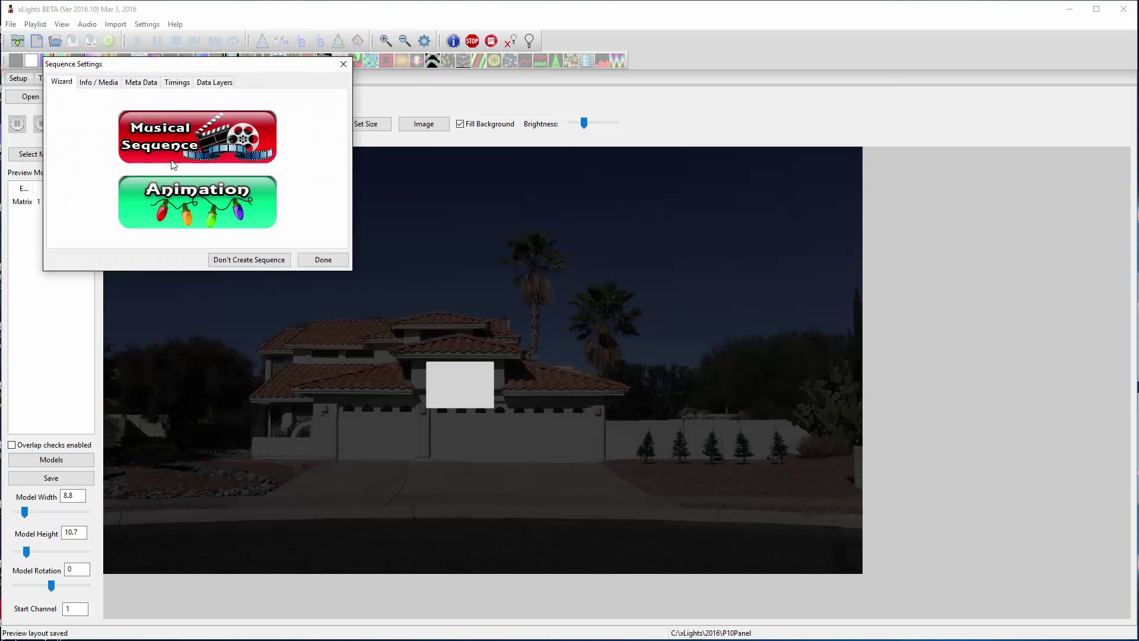
click(205, 141)
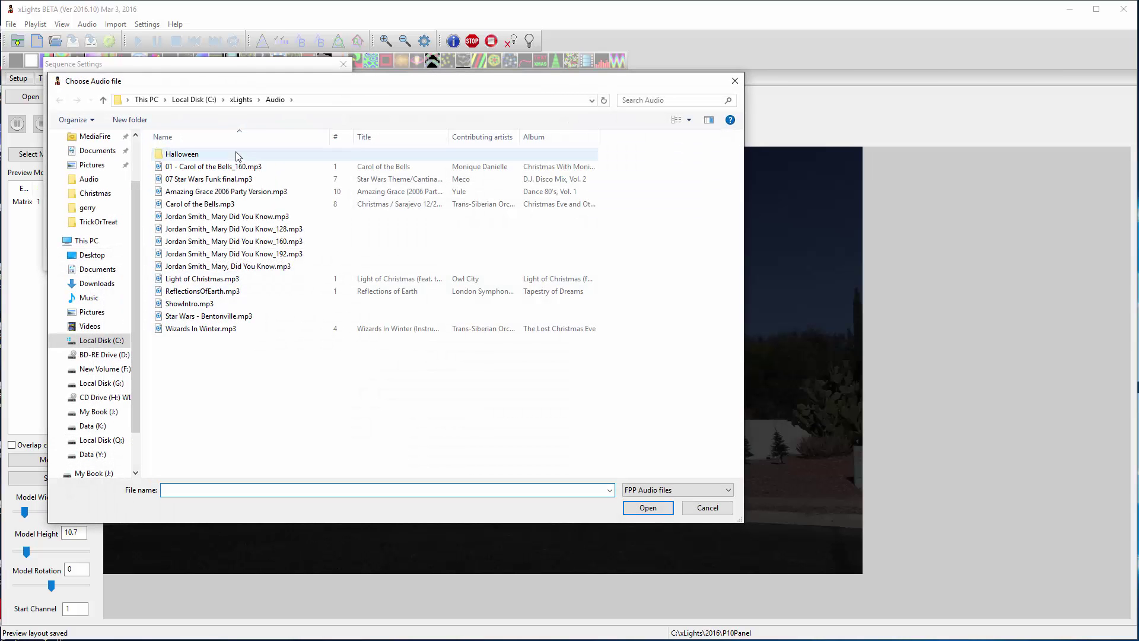
click(234, 104)
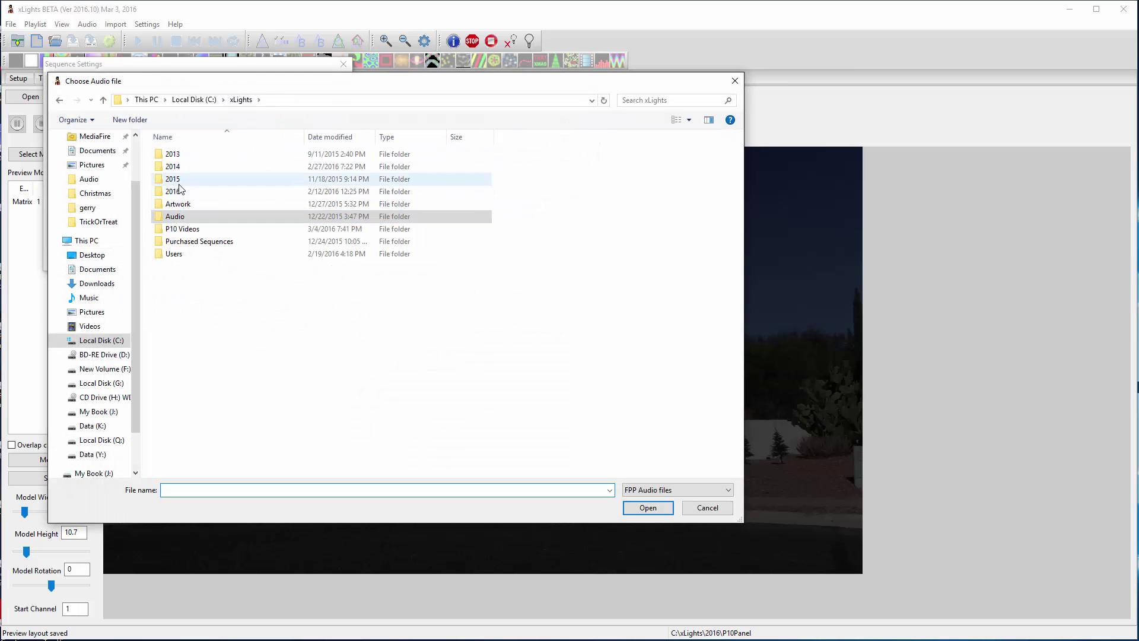
double_click(181, 192)
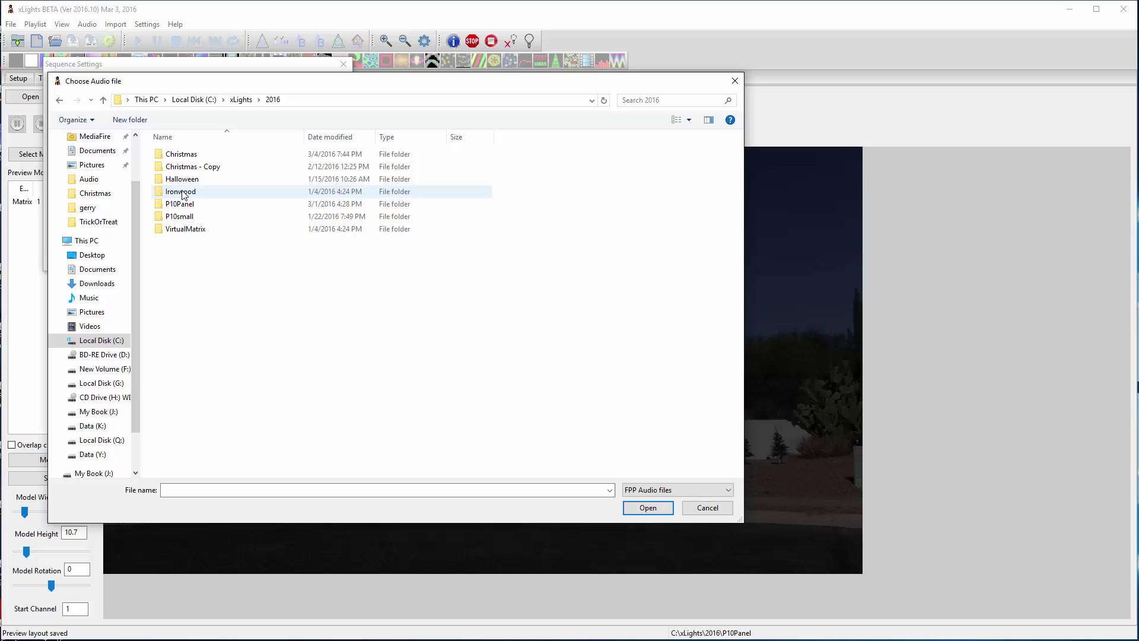
double_click(190, 155)
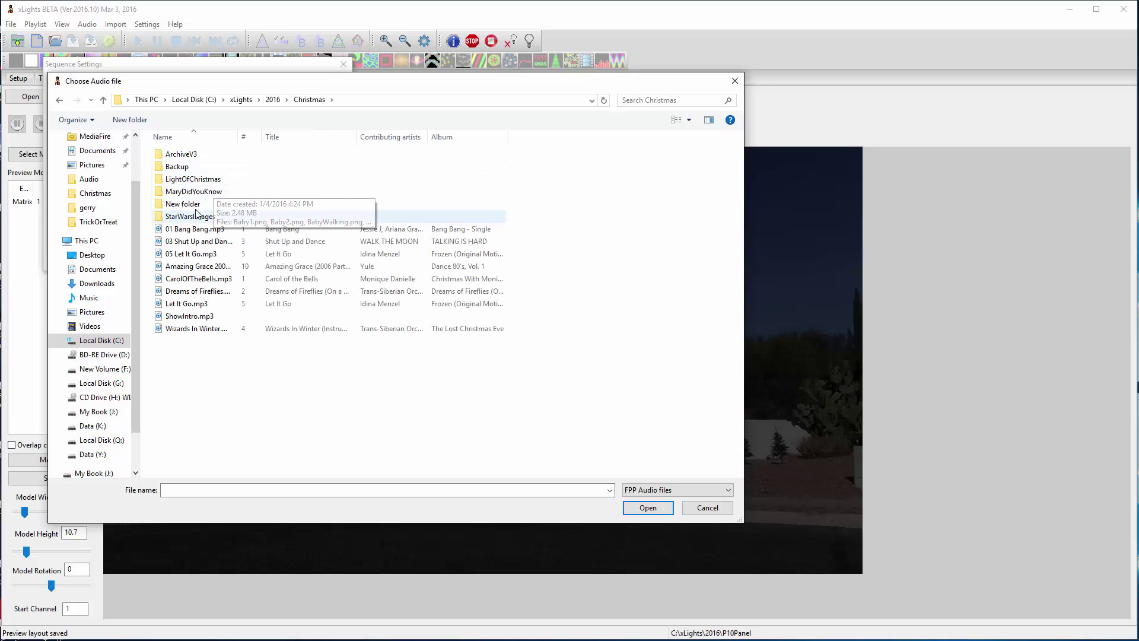
click(273, 101)
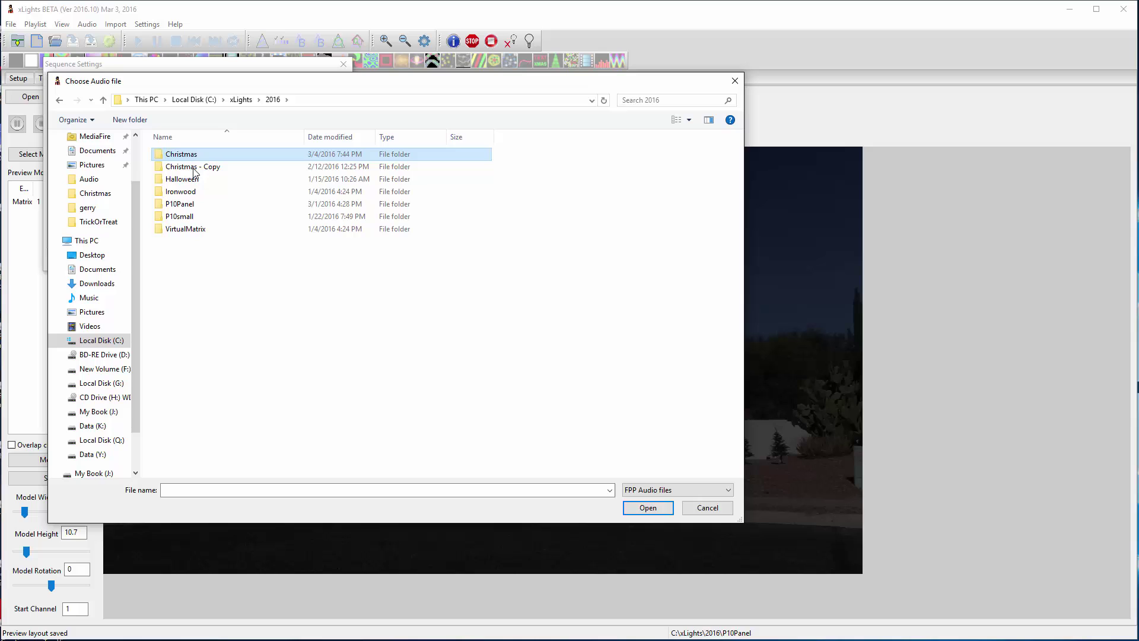
double_click(214, 204)
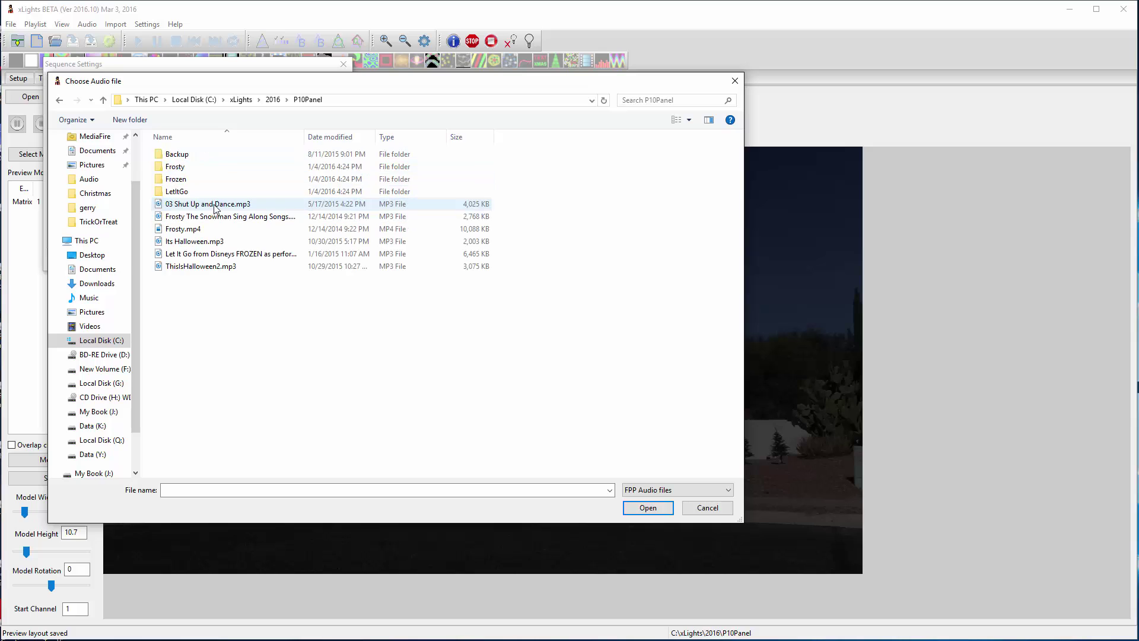
double_click(178, 180)
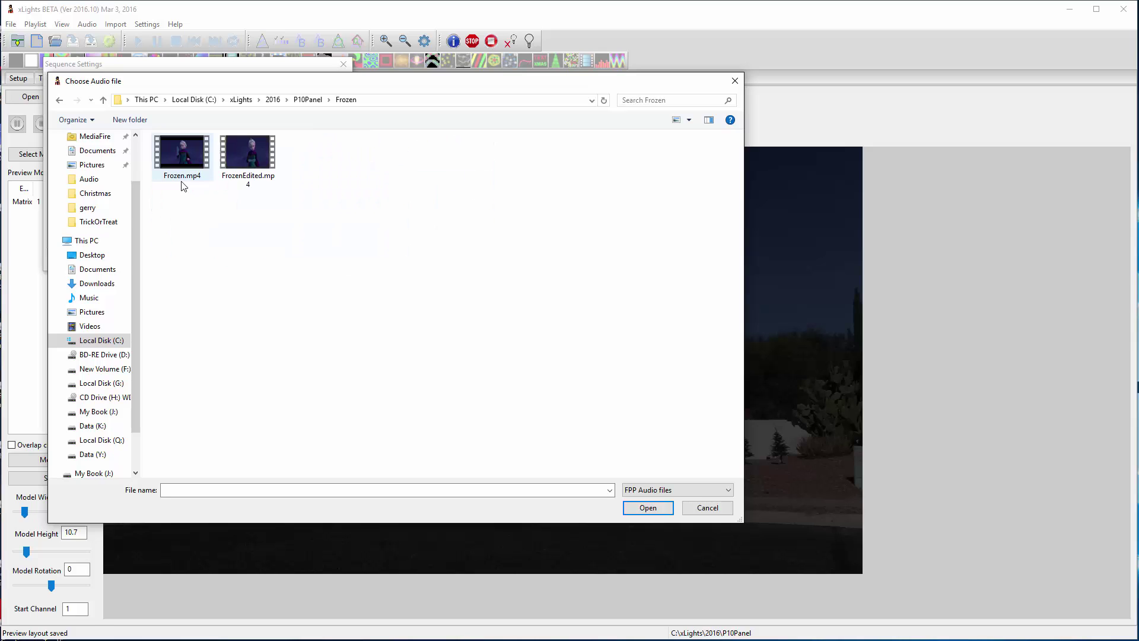
double_click(243, 155)
click(227, 171)
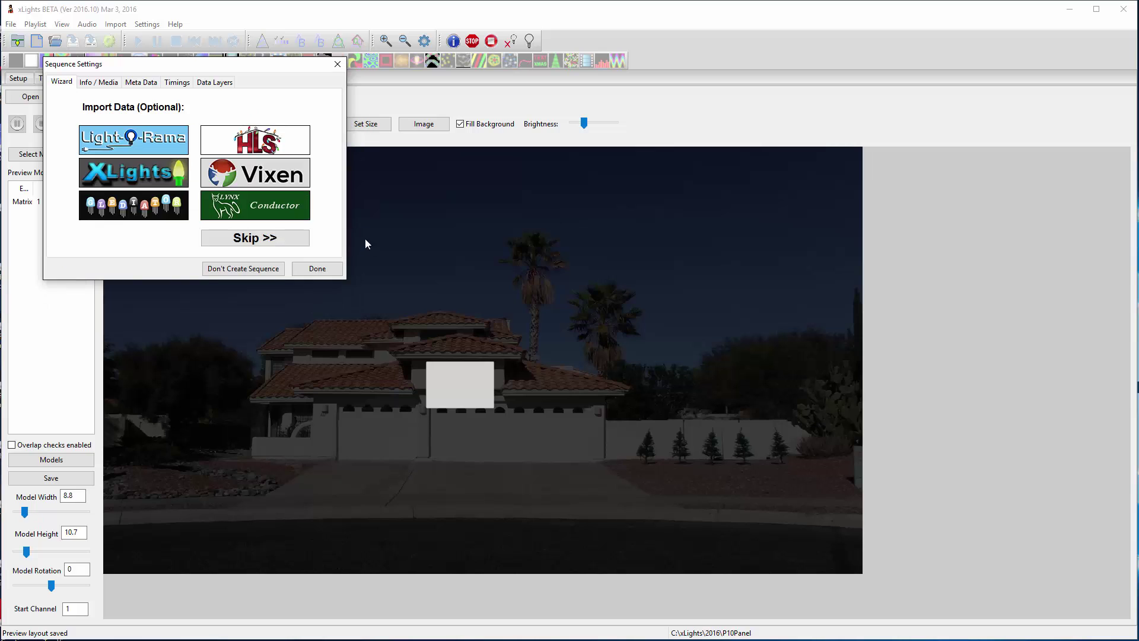
click(307, 270)
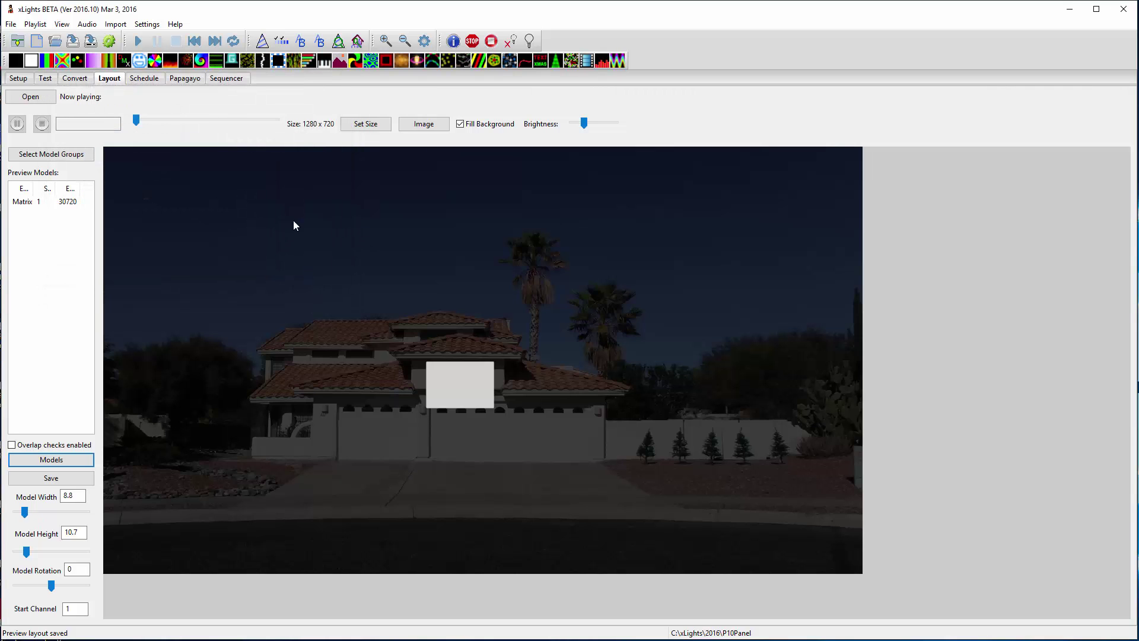
Switch to the Sequencer tab with the View set to Everything.
click(232, 82)
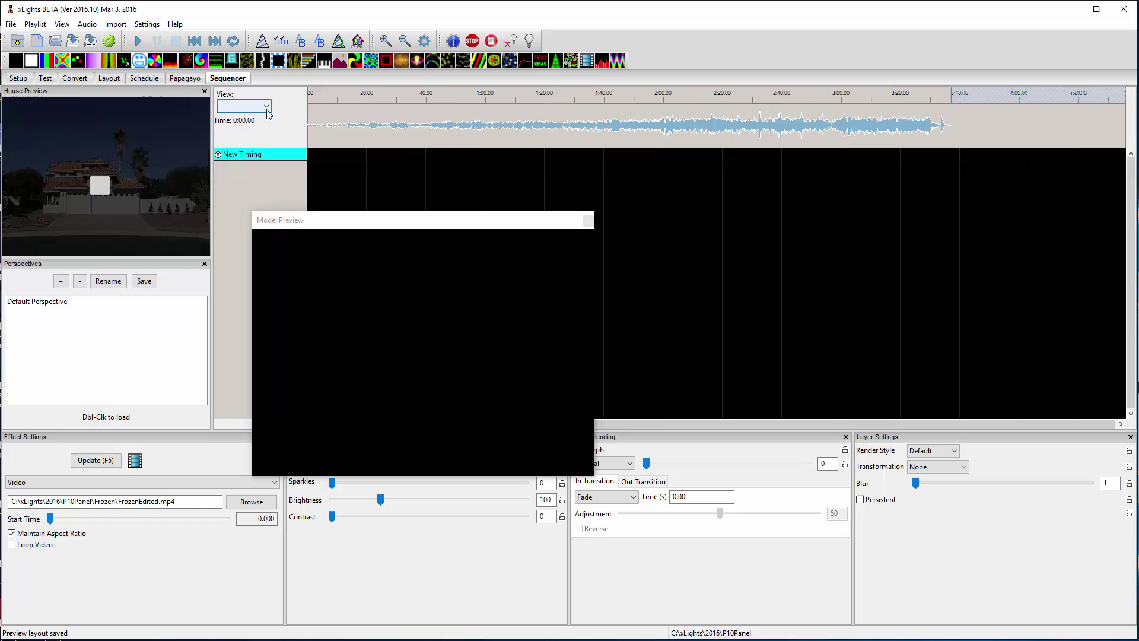
click(267, 109)
click(246, 126)
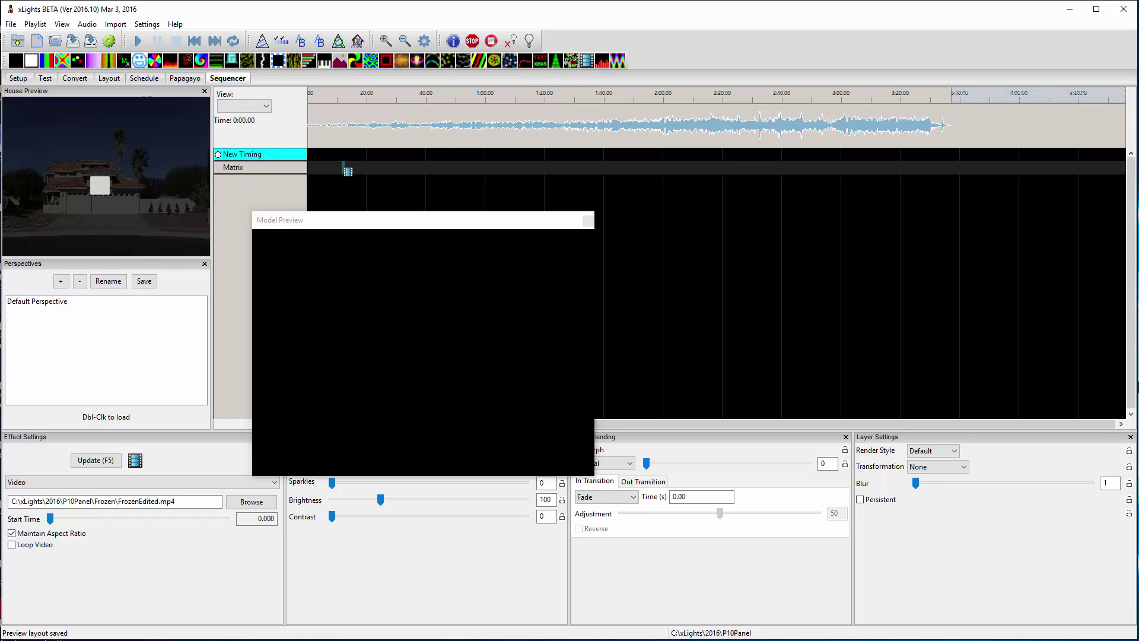
Place a Video effect on the Matrix row and stretch it to near the song's end.
drag(349, 172, 386, 172)
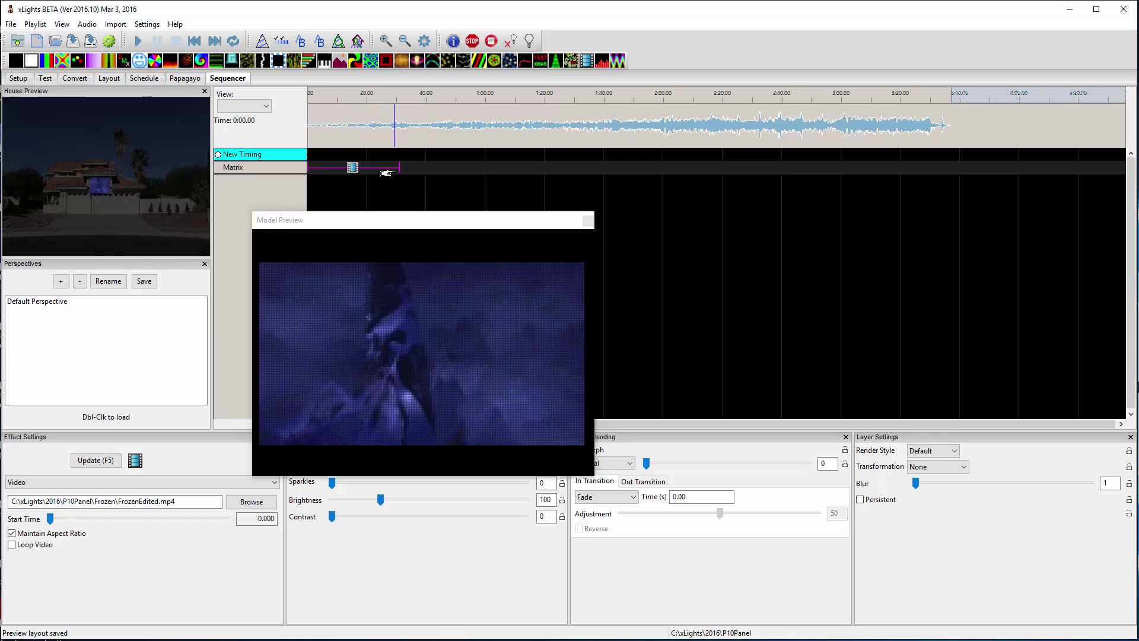
click(946, 167)
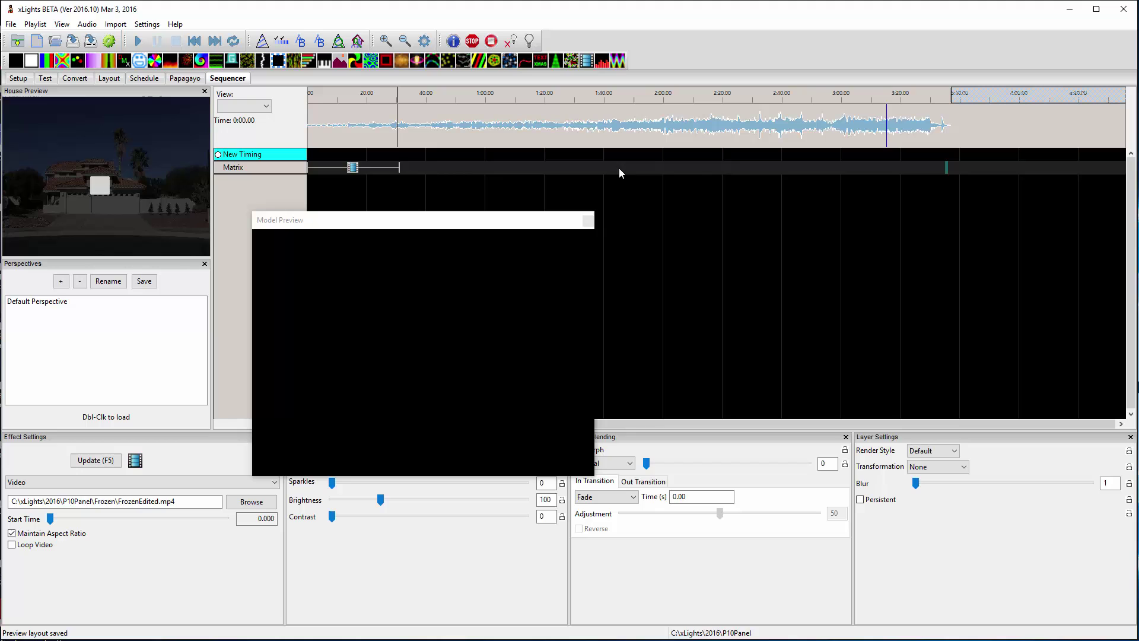
drag(399, 167, 948, 171)
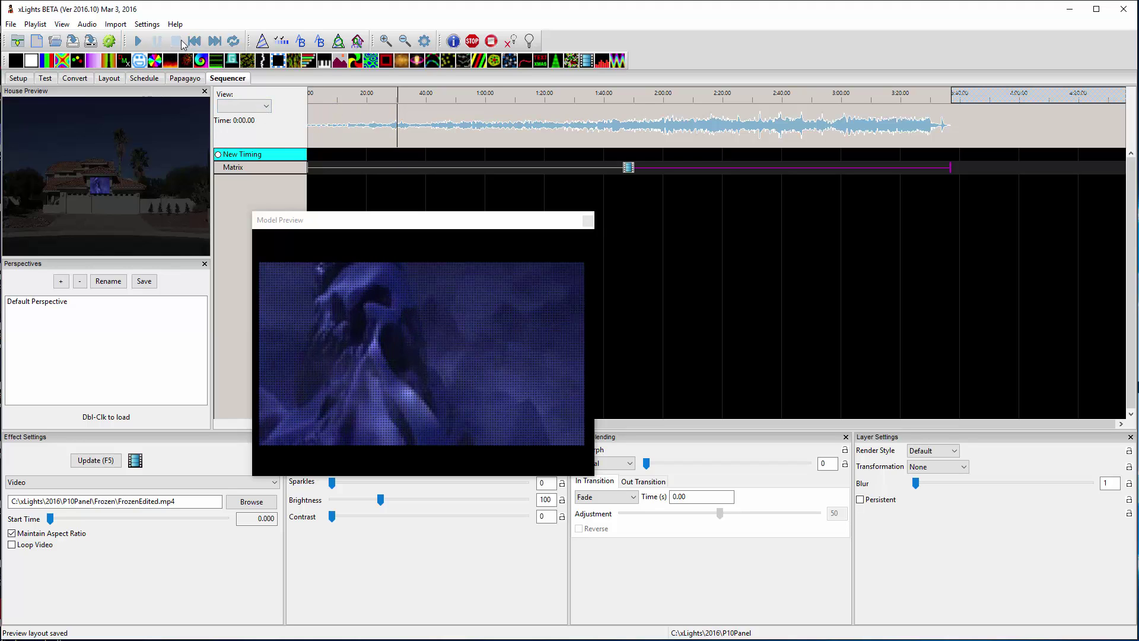
Play the sequence from the start, jump to about 24 s and 1:05, then stop.
click(139, 42)
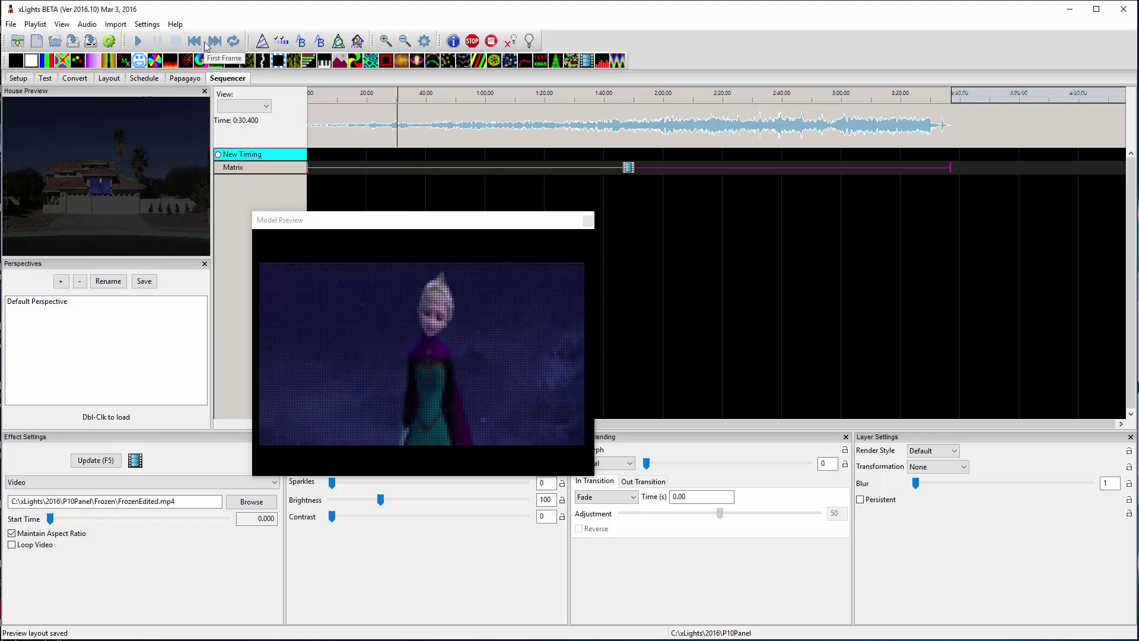
click(158, 42)
click(136, 43)
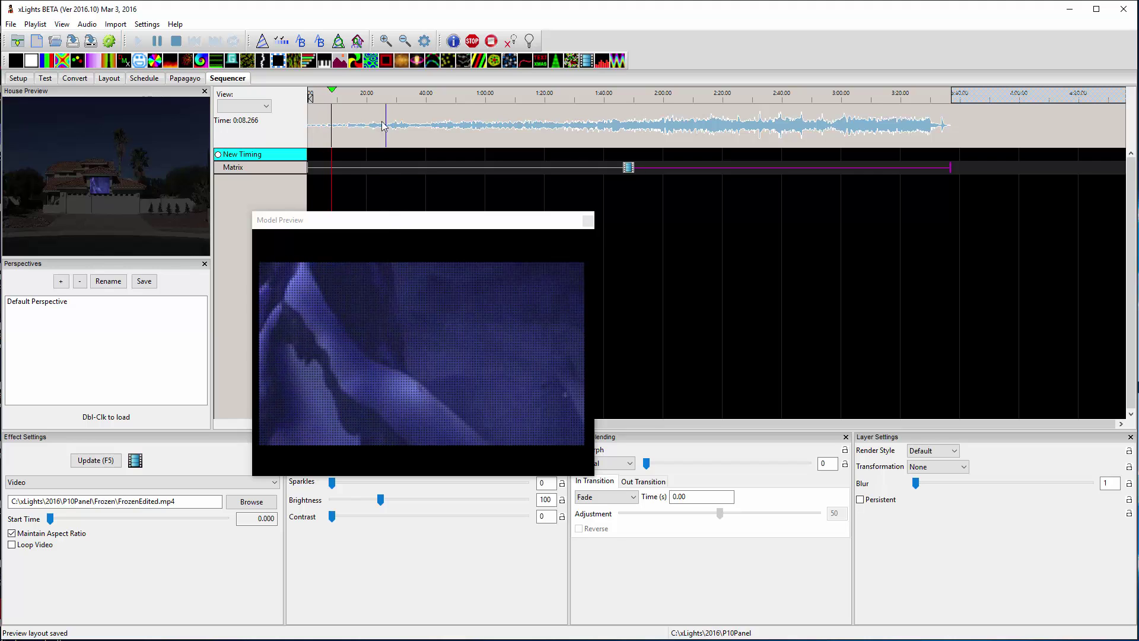
click(381, 95)
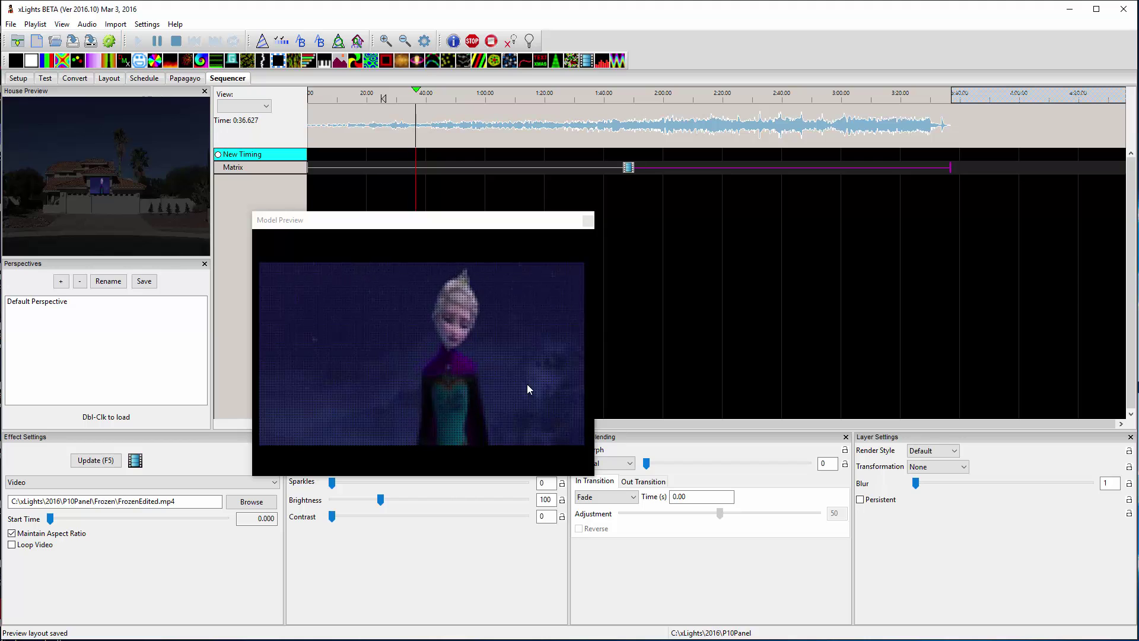
click(502, 99)
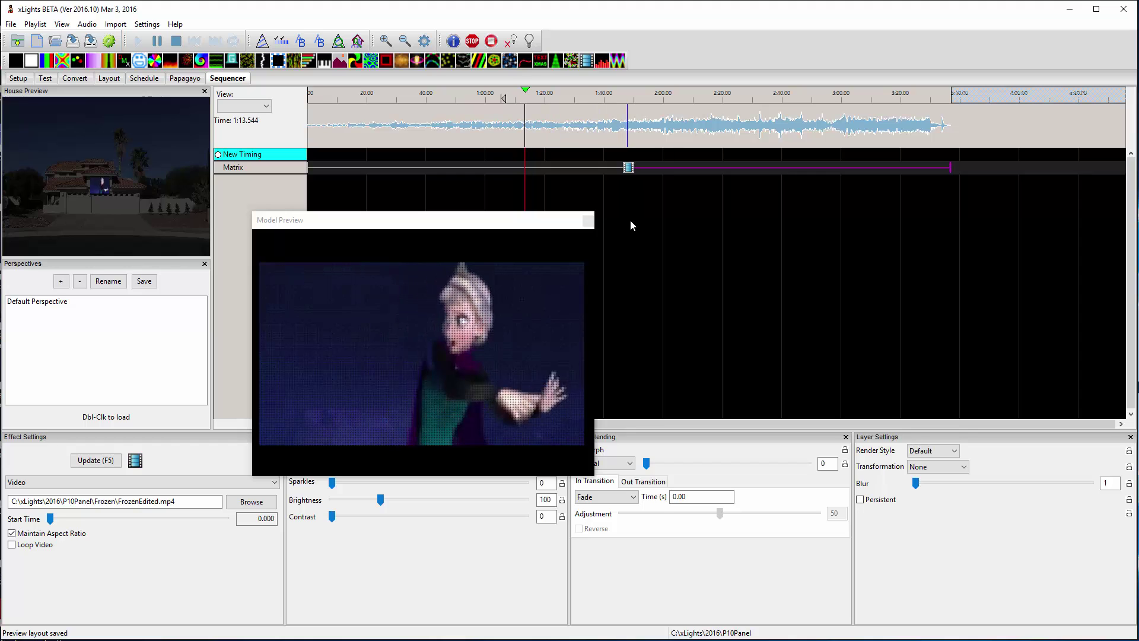
click(177, 41)
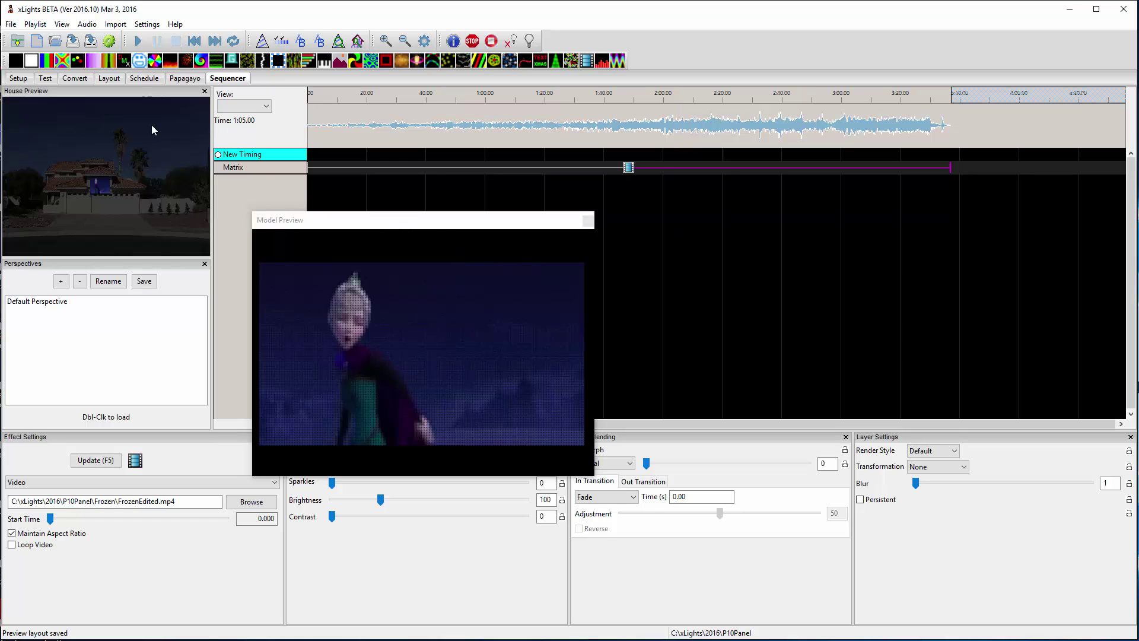
Close the Frozen sequence, discarding its changes.
click(10, 24)
click(36, 99)
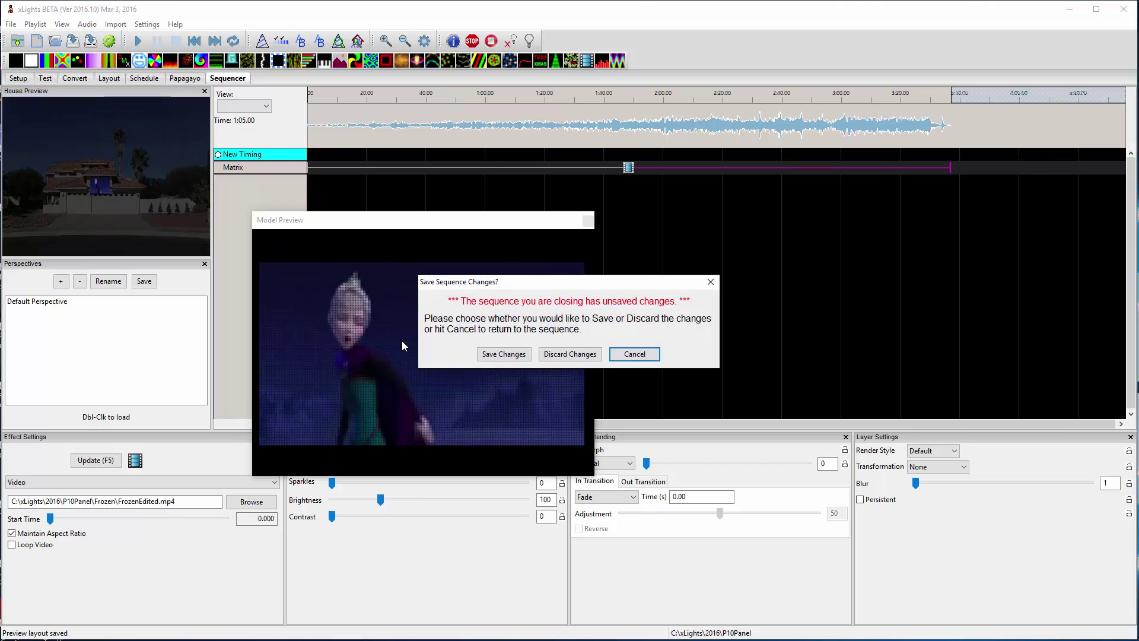
click(564, 355)
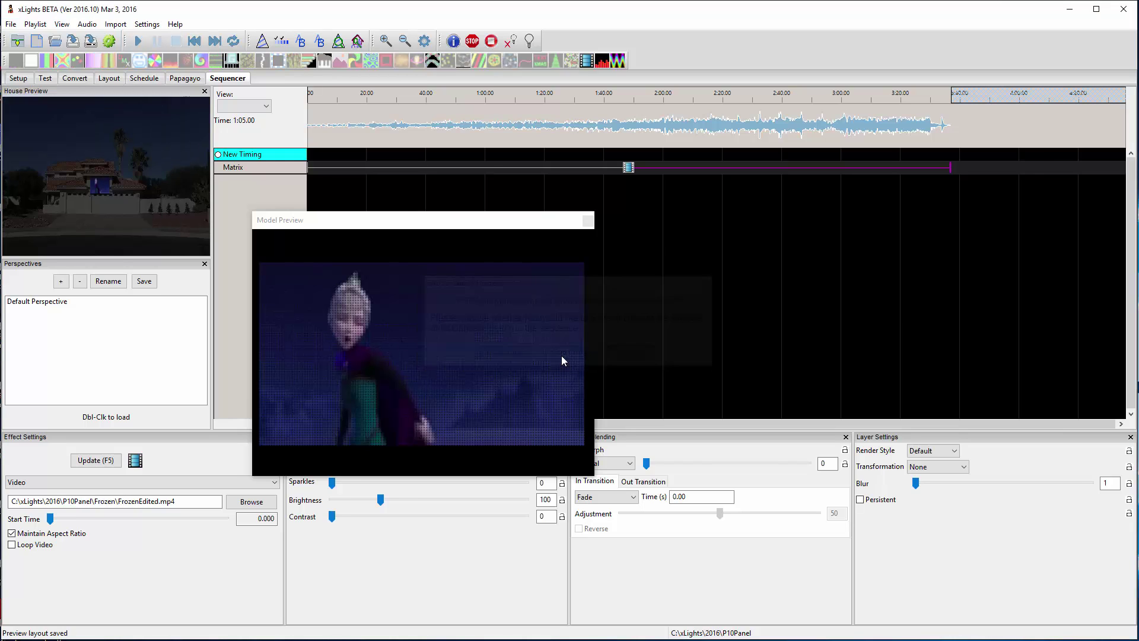
Create a new 20 fps Animation sequence.
click(43, 46)
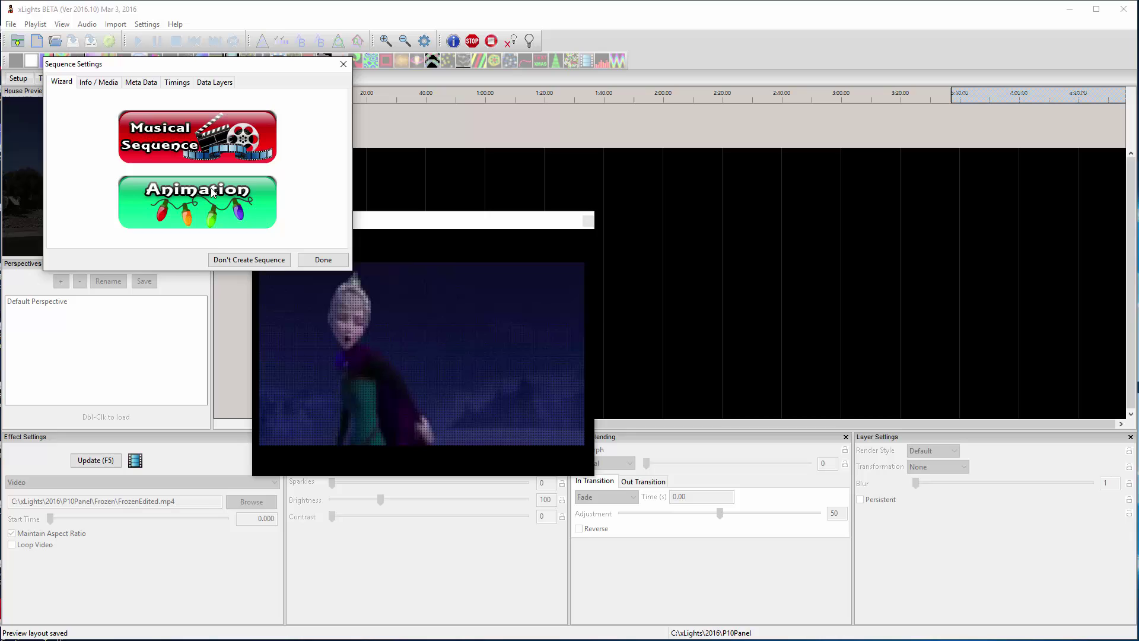
click(211, 200)
click(212, 167)
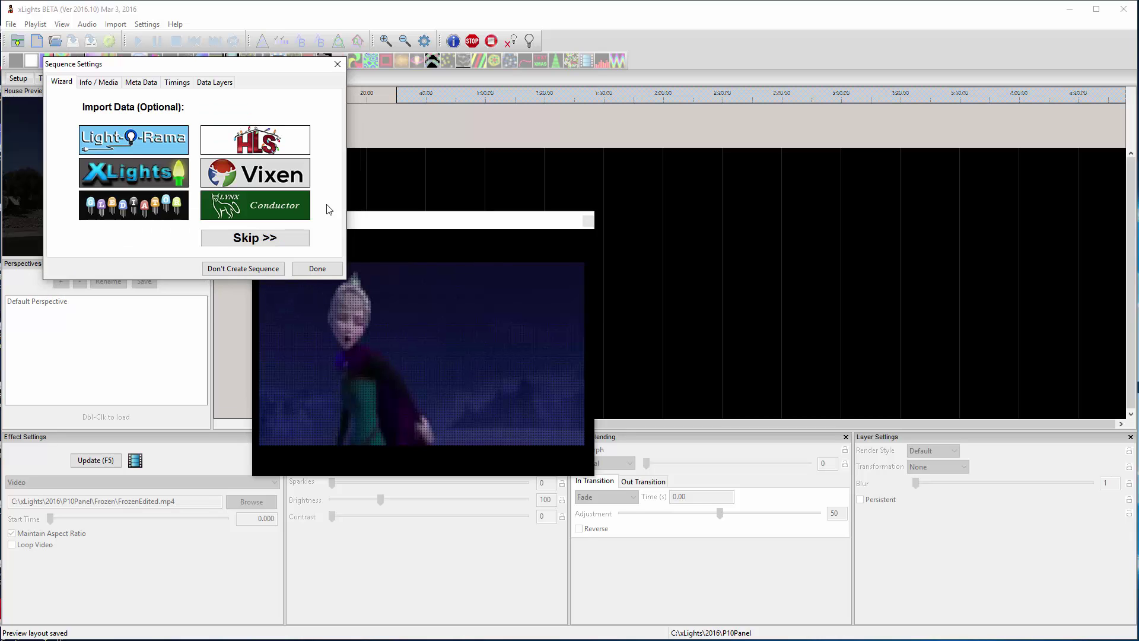
click(315, 267)
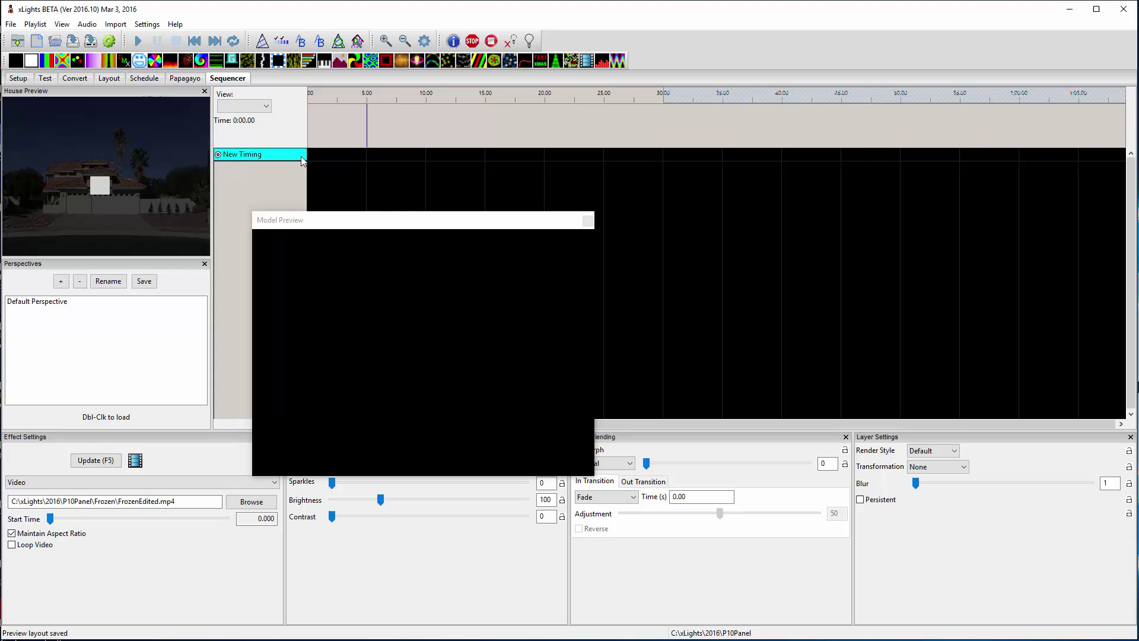
Show all models and place a Video effect on the Matrix row ending at 30 seconds.
click(266, 108)
click(237, 117)
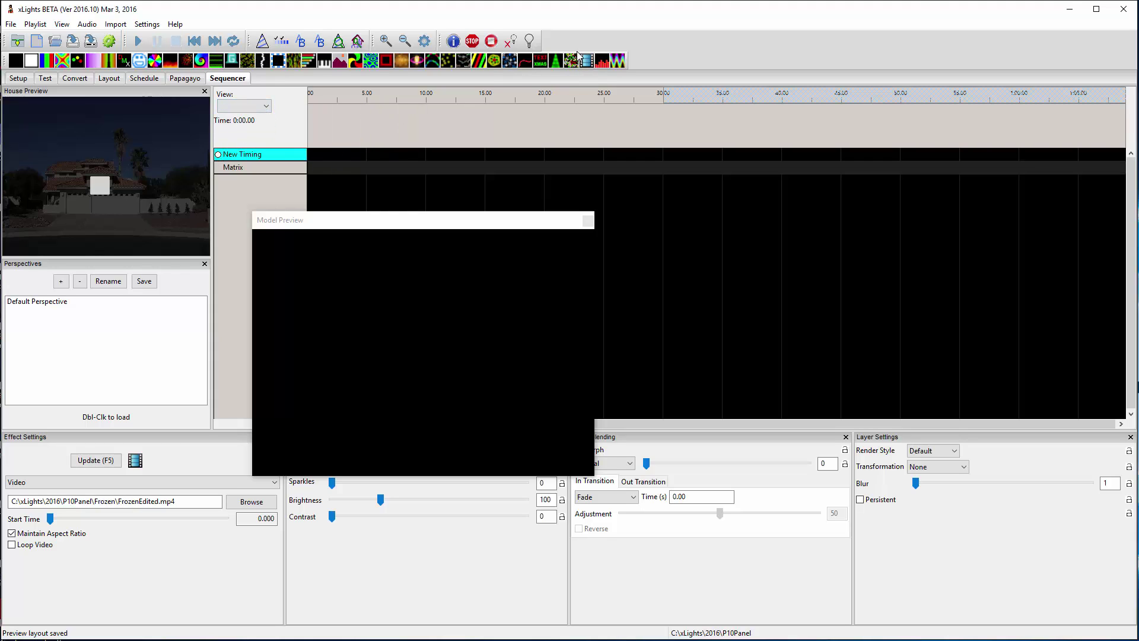
drag(354, 174, 355, 173)
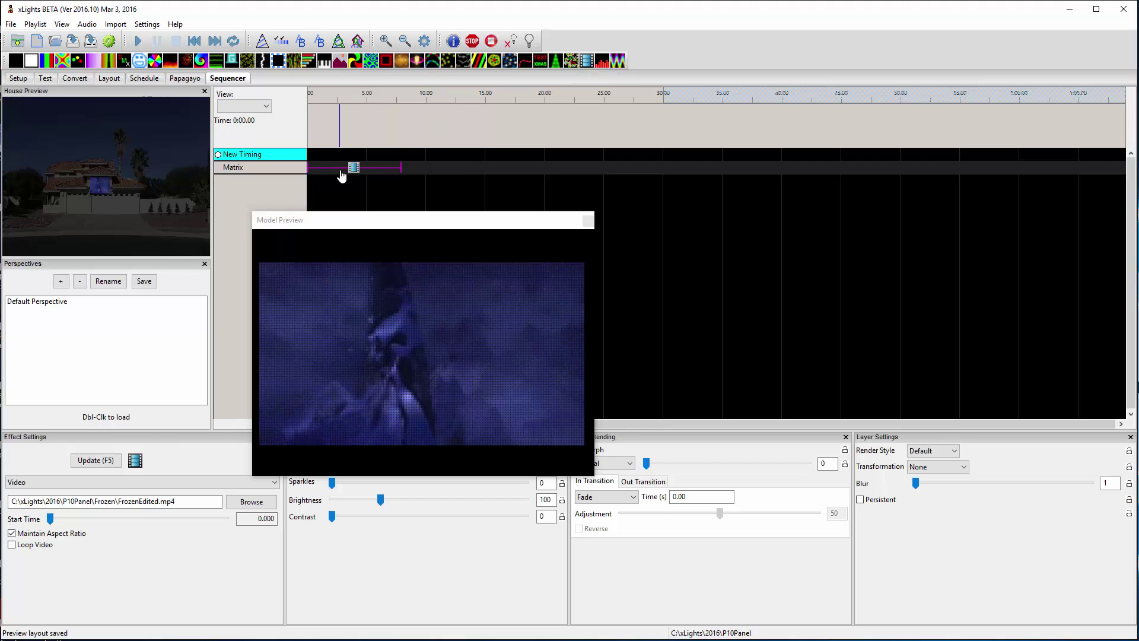
drag(435, 168, 663, 169)
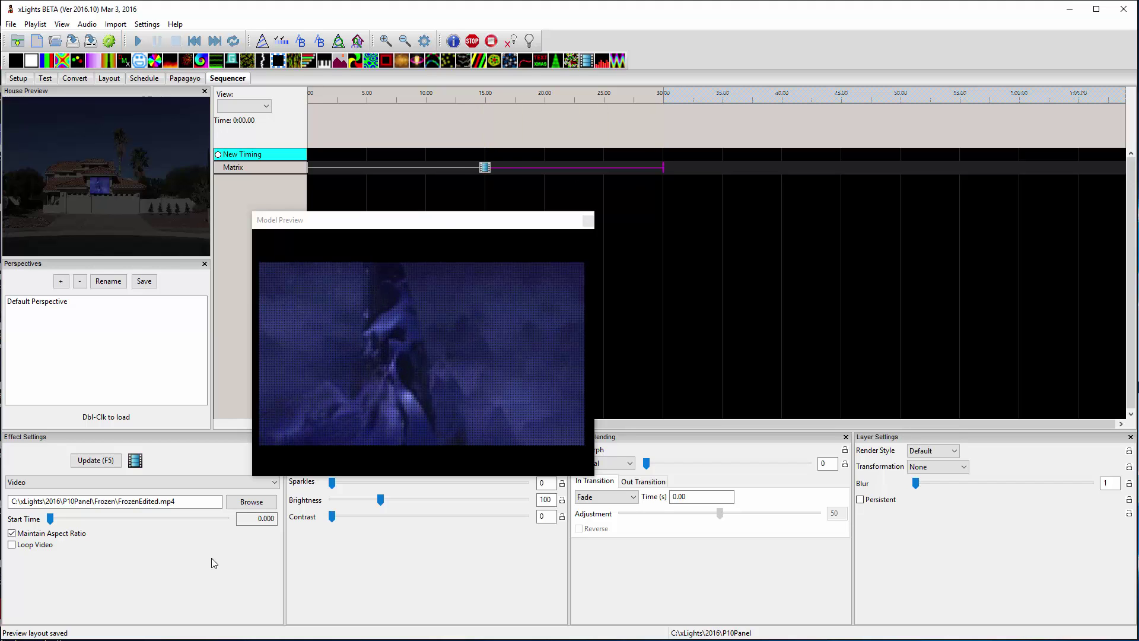
click(251, 501)
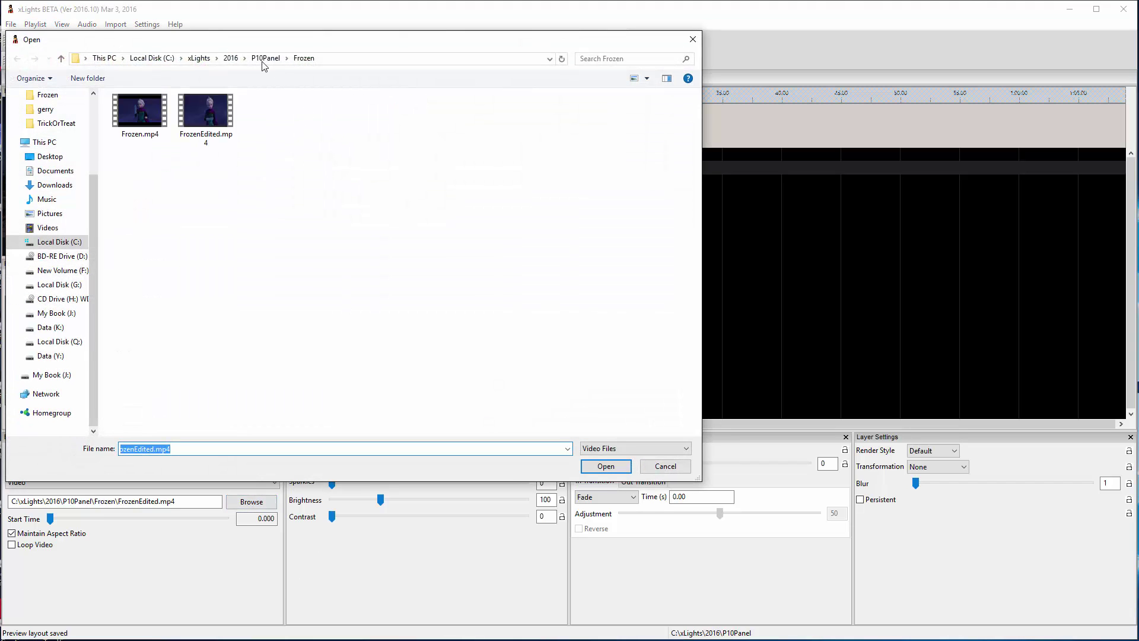
Pick the Slow Motion USA Flag Waving MP4 from the xLights P10 Videos folder.
click(211, 58)
double_click(142, 187)
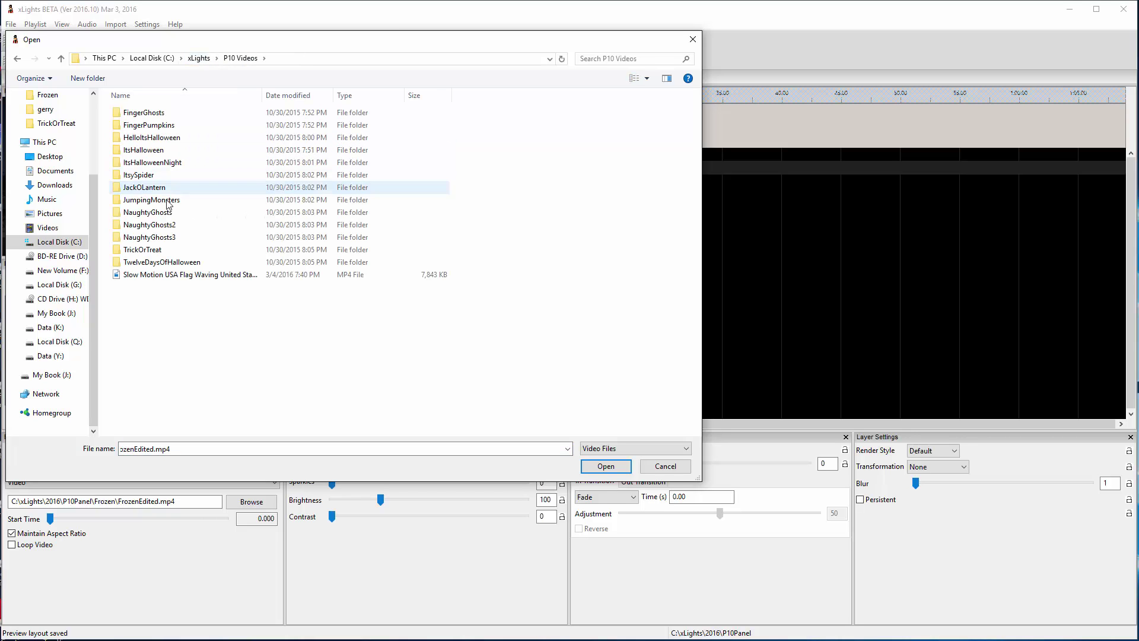
double_click(178, 275)
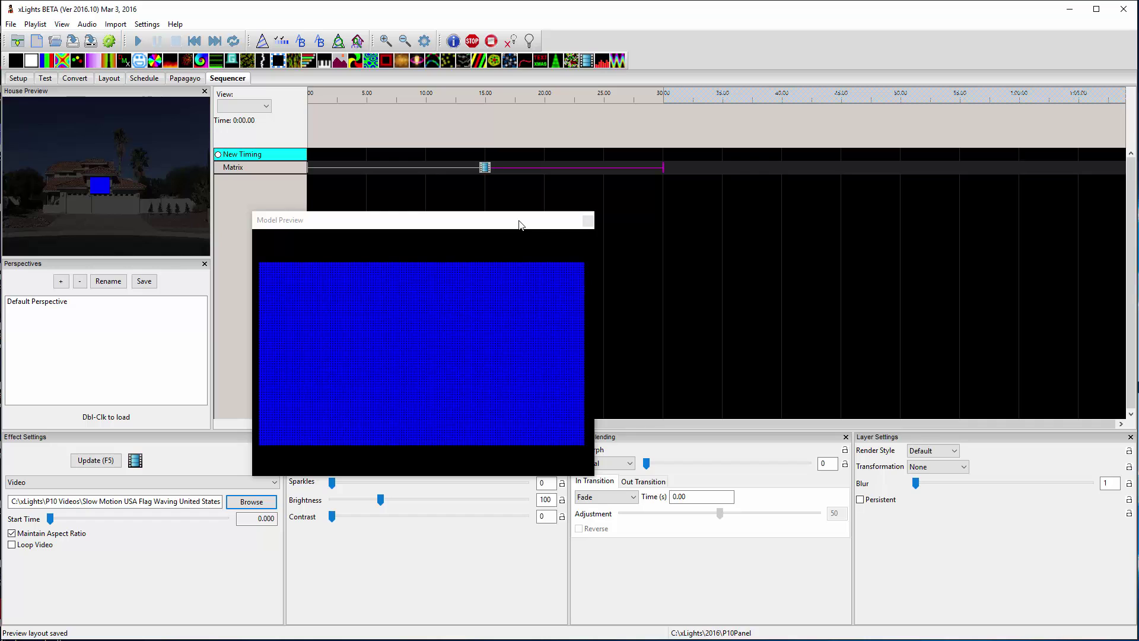
Turn on Loop Video for the flag effect and verify it by playing from 18 s and 22 s.
click(536, 99)
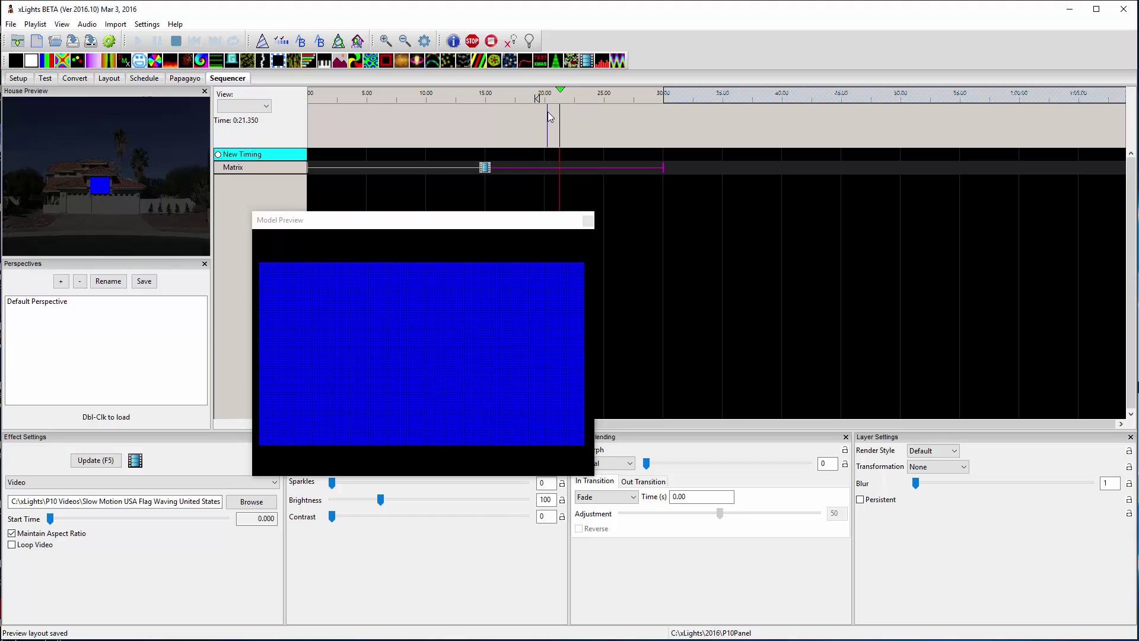
click(12, 545)
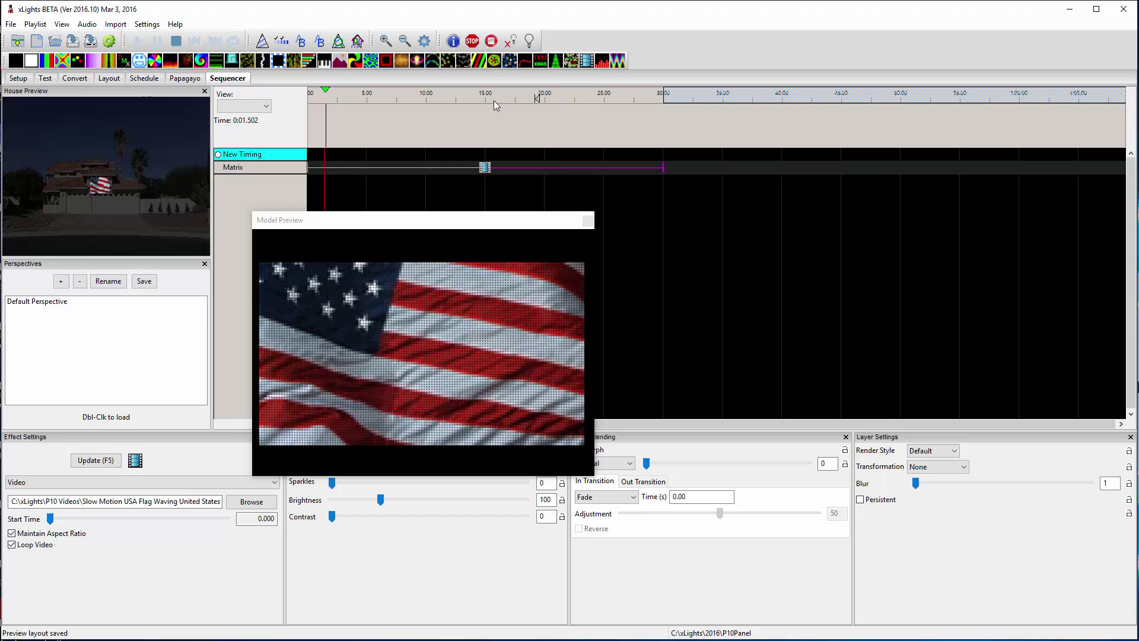
click(525, 97)
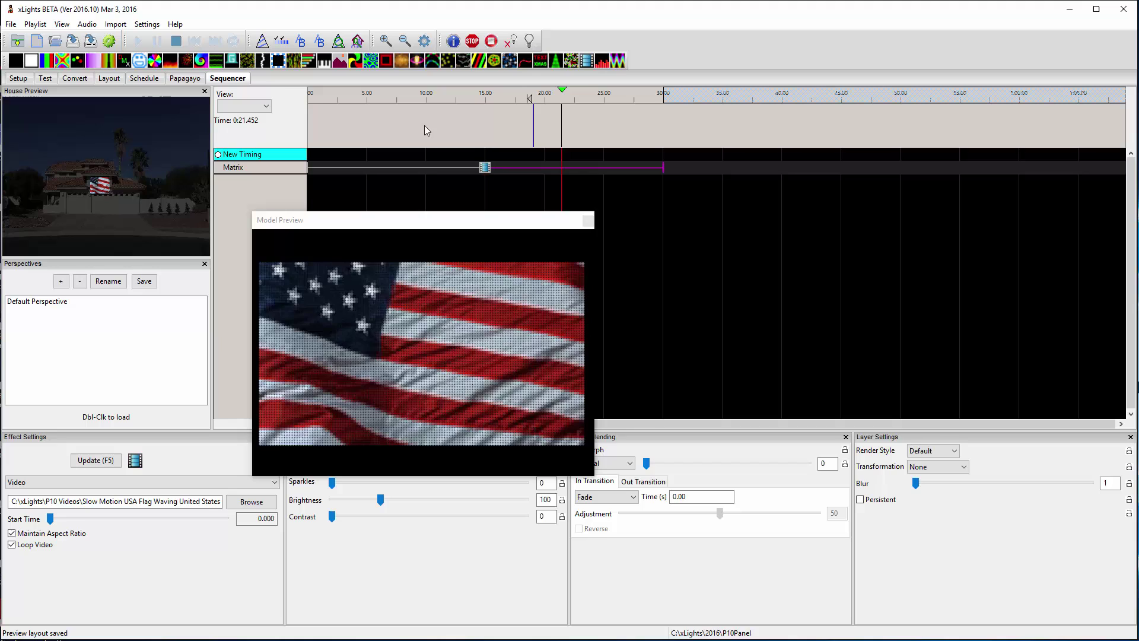
key(space)
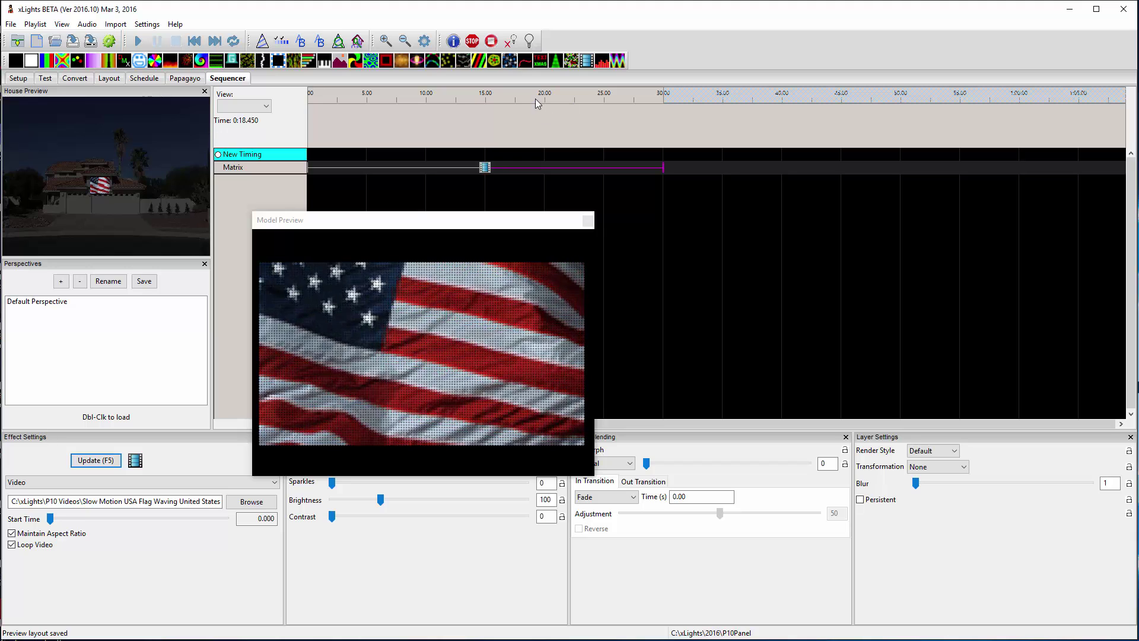
click(568, 97)
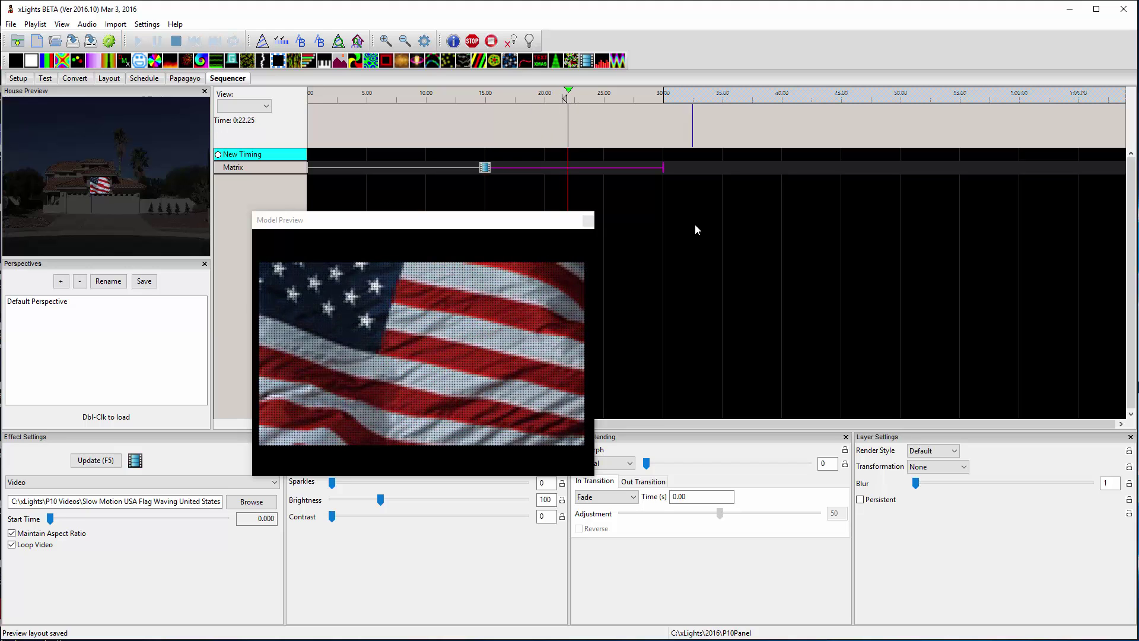